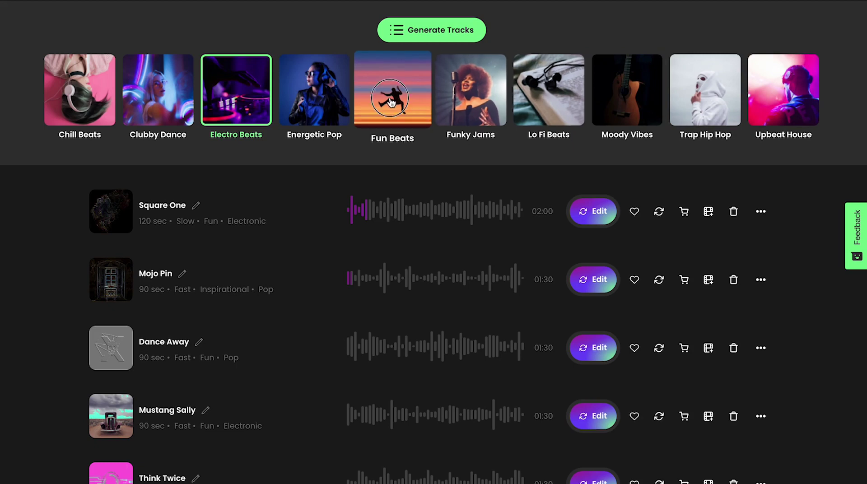
- Generate two Fun Beats batches: Next Life, Sunlight, Soul Sacrifice, Ramparts, December and Green Rocky Road
left_click(391, 102)
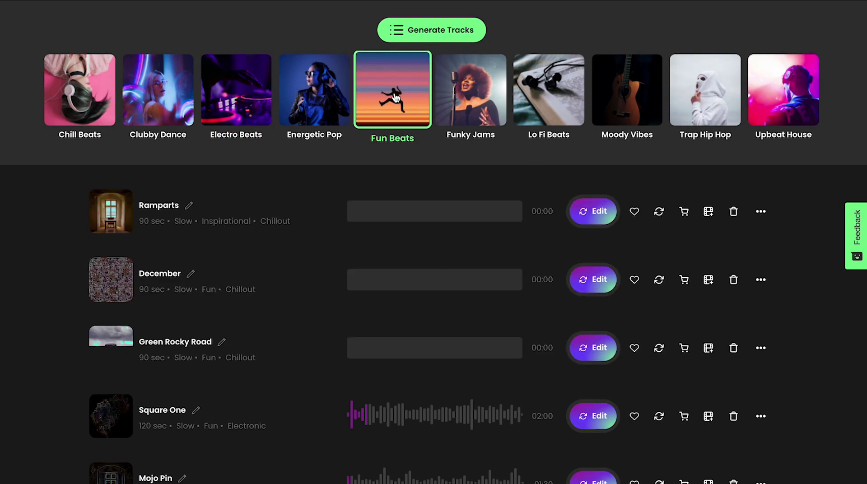
left_click(395, 96)
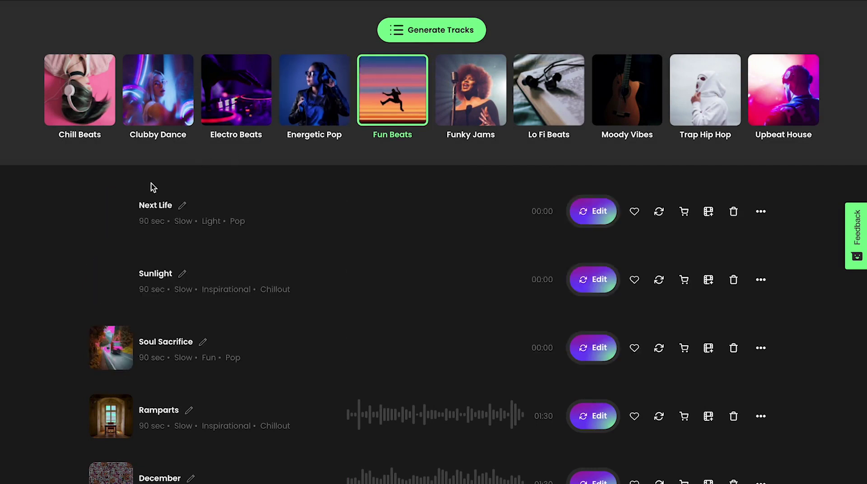
- Preview Next Life, Sunlight, Soul Sacrifice, Ramparts, December and Green Rocky Road
left_click(109, 219)
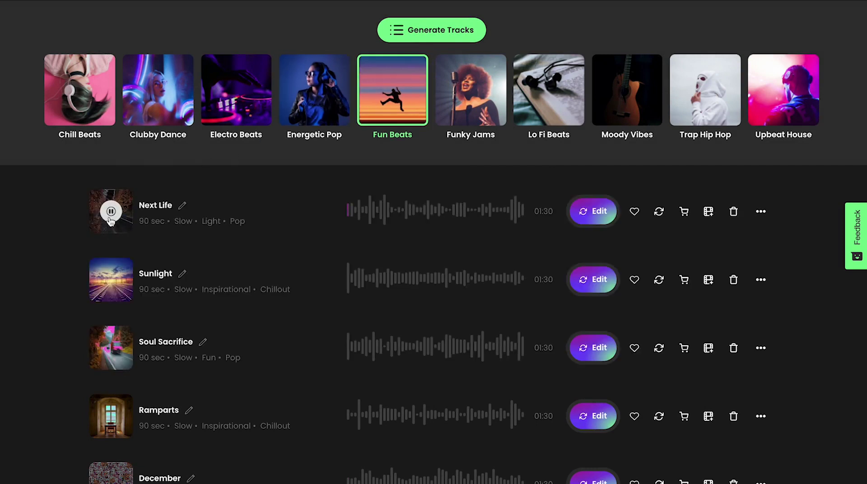
left_click(111, 281)
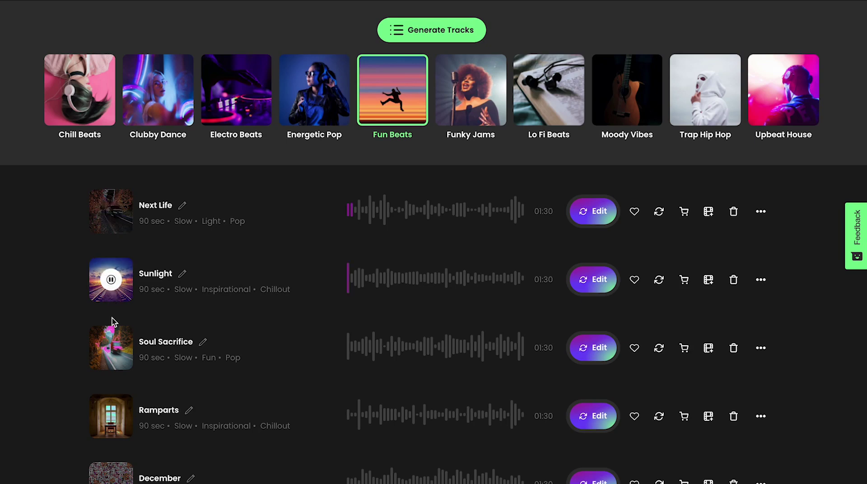
left_click(111, 349)
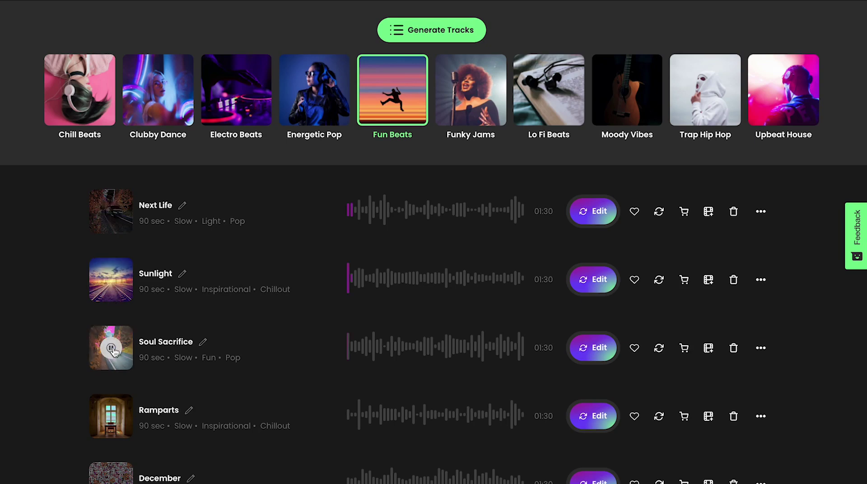
scroll(111, 349, "down", 1)
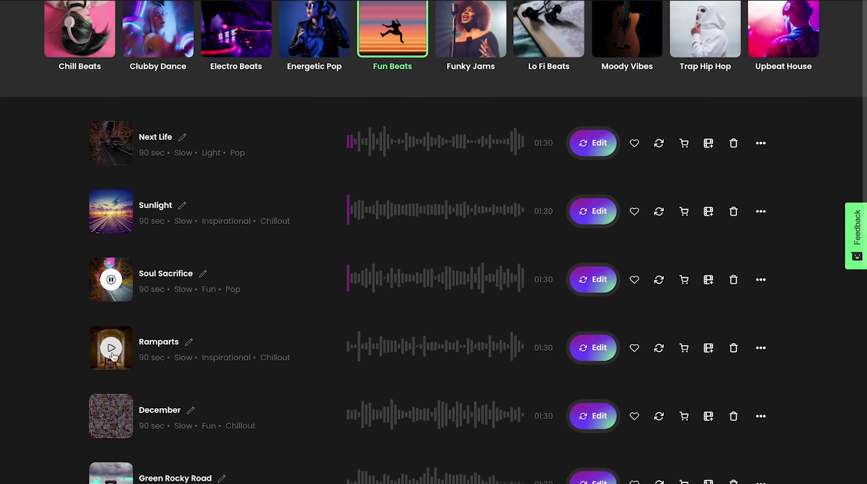
left_click(112, 349)
scroll(113, 351, "down", 1)
scroll(113, 348, "down", 1)
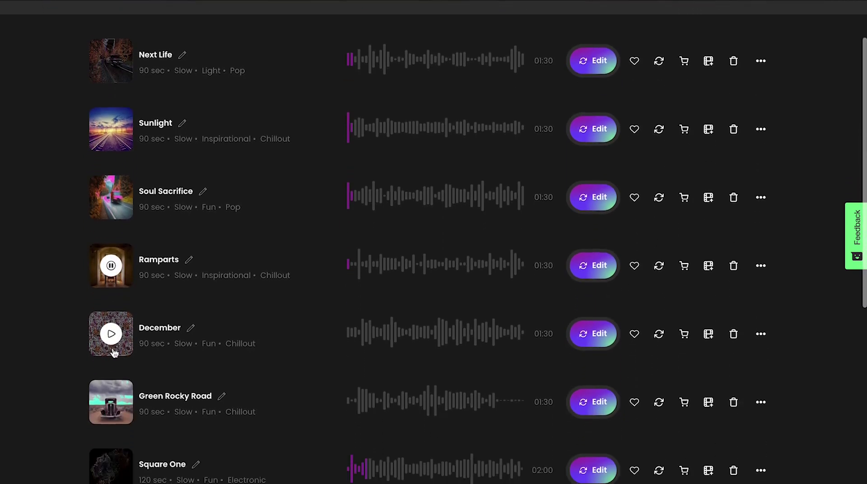
left_click(112, 332)
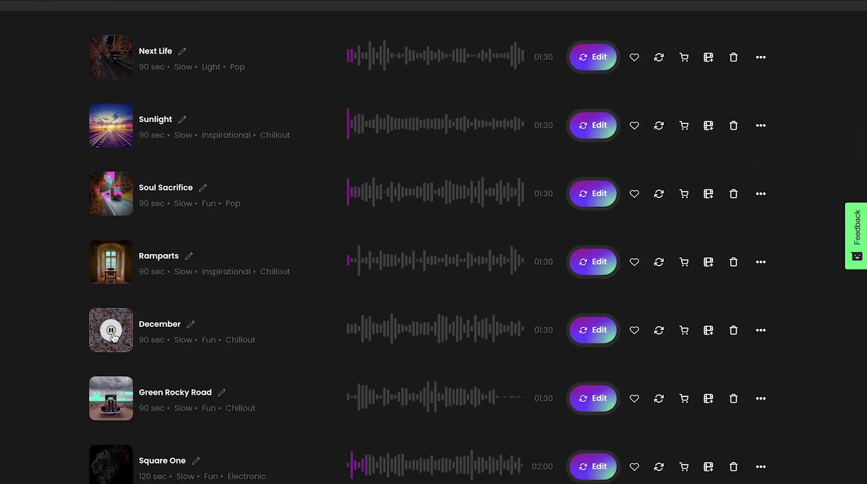
left_click(112, 399)
- Delete all six new tracks, from Green Rocky Road up to Next Life
left_click(733, 398)
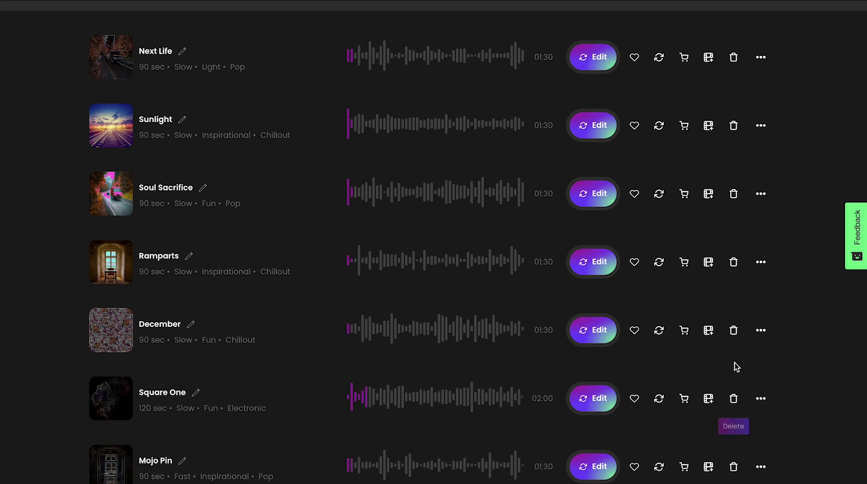
left_click(734, 331)
left_click(733, 261)
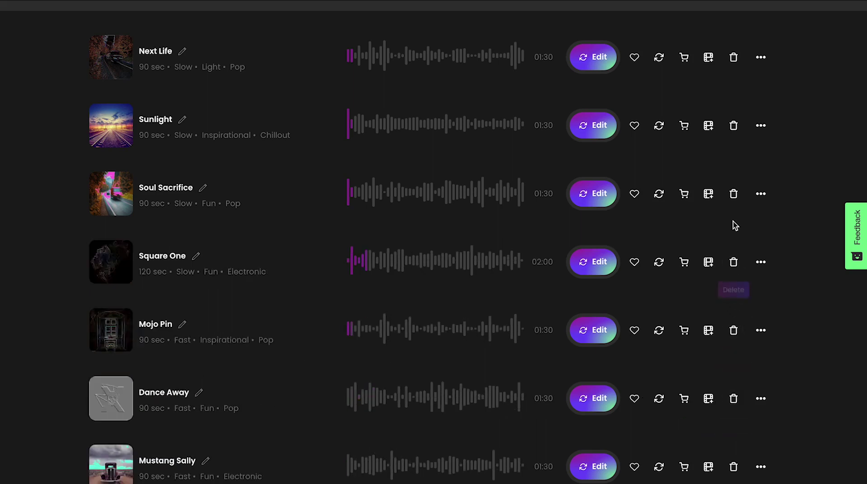
left_click(734, 196)
left_click(733, 126)
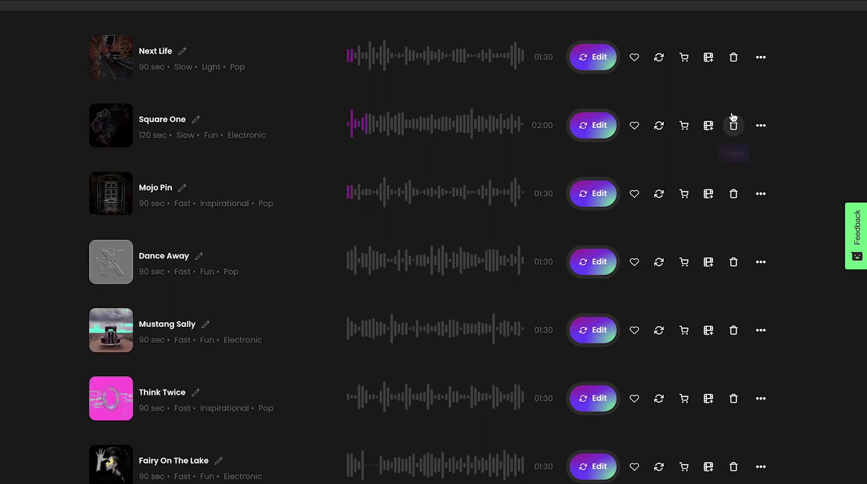
left_click(733, 58)
scroll(695, 96, "up", 2)
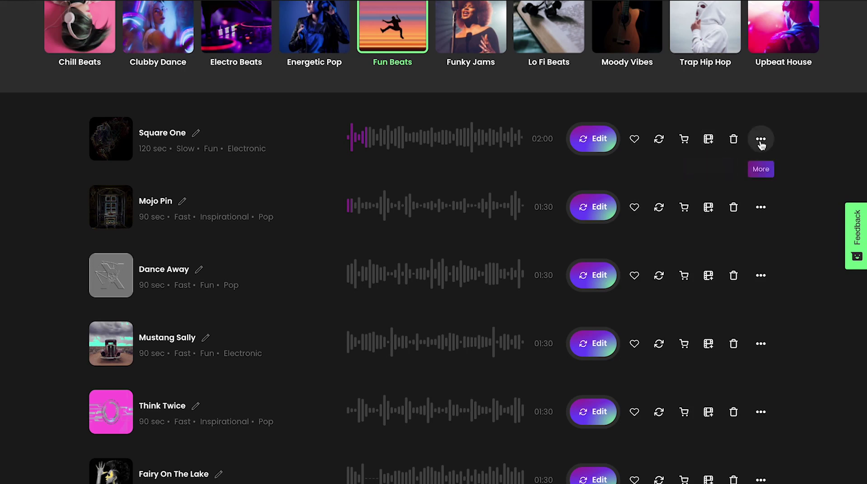
left_click(761, 143)
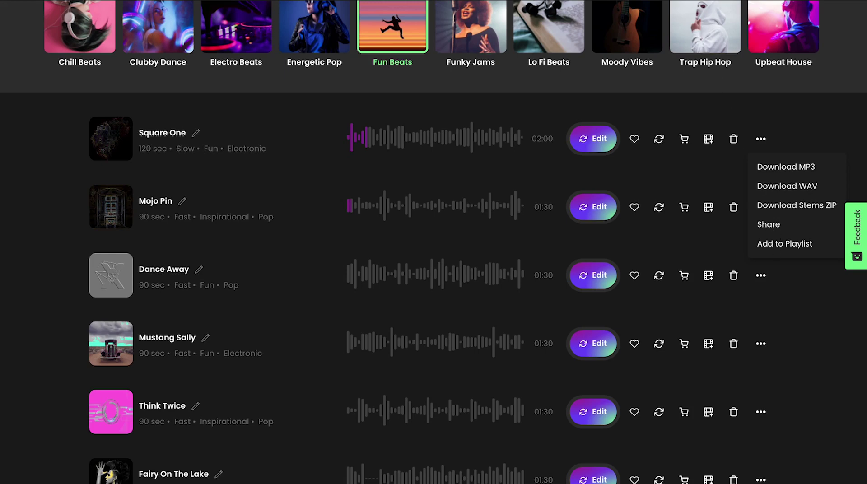
left_click(673, 93)
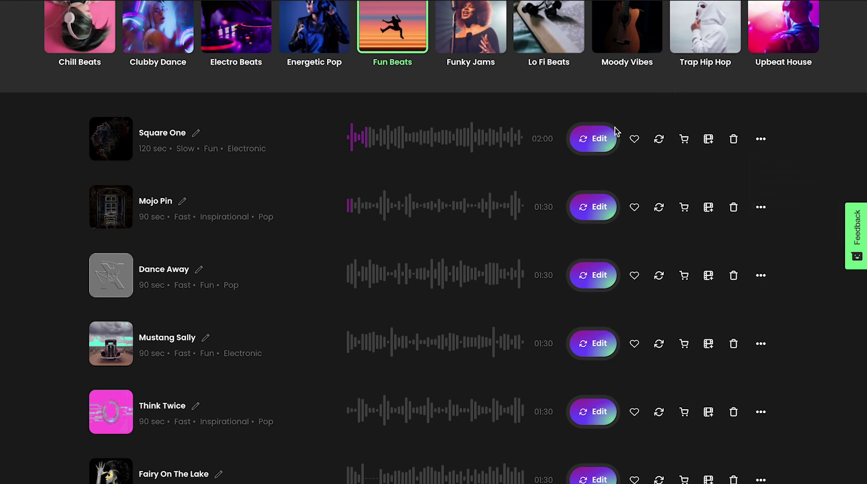
- Preview Fairy On The Lake and open it in the track editor
scroll(596, 218, "down", 2)
scroll(598, 216, "down", 1)
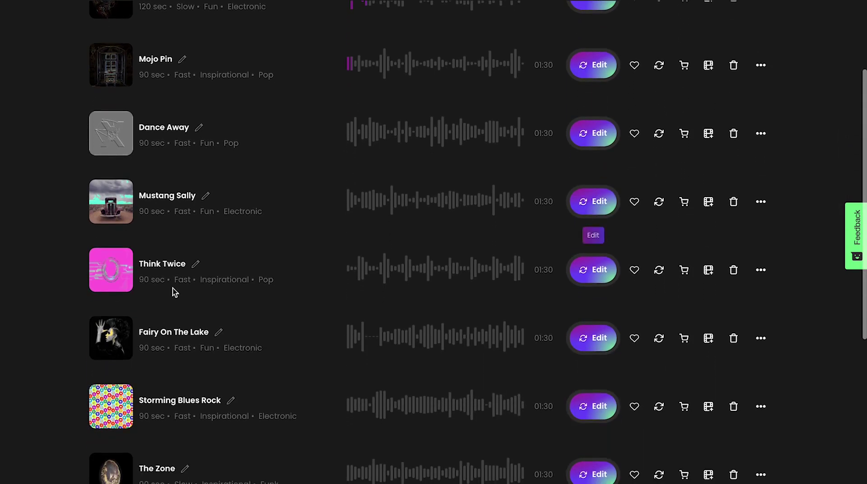
left_click(111, 339)
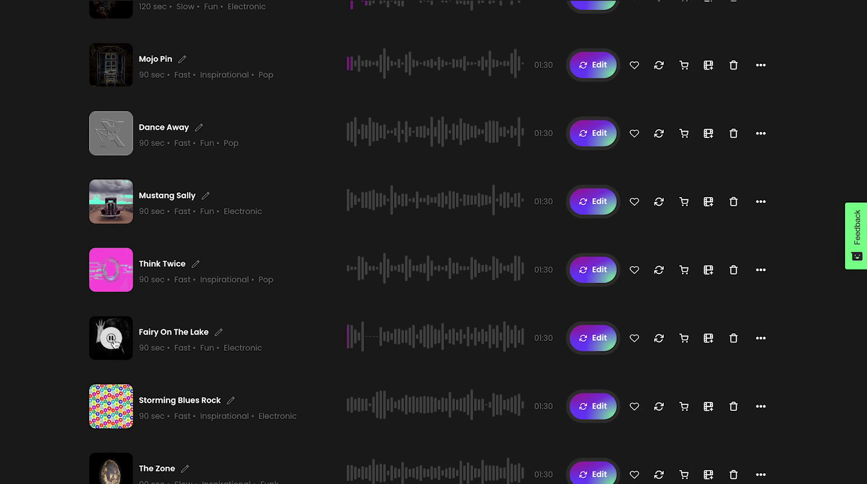
left_click(593, 337)
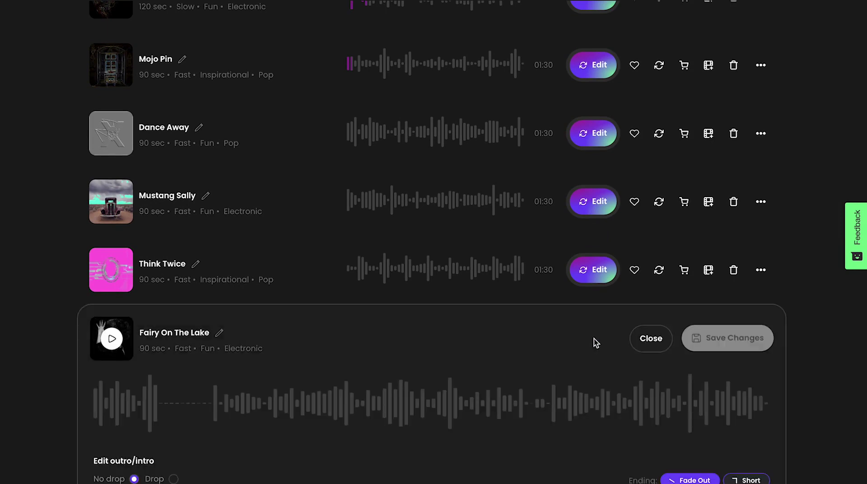
- Extend Fairy On The Lake's length from 01:30 to 03:00
scroll(594, 339, "down", 4)
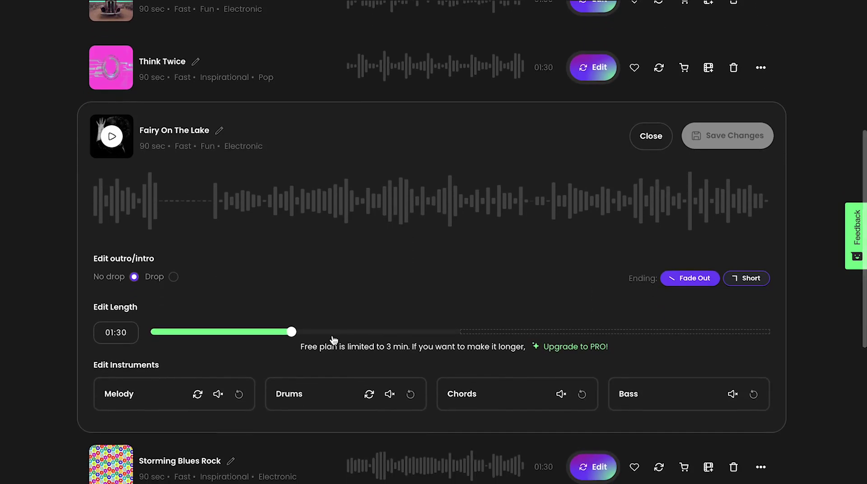
mouse_move(292, 333)
left_mouse_down()
mouse_move(228, 335)
mouse_move(302, 331)
left_mouse_up()
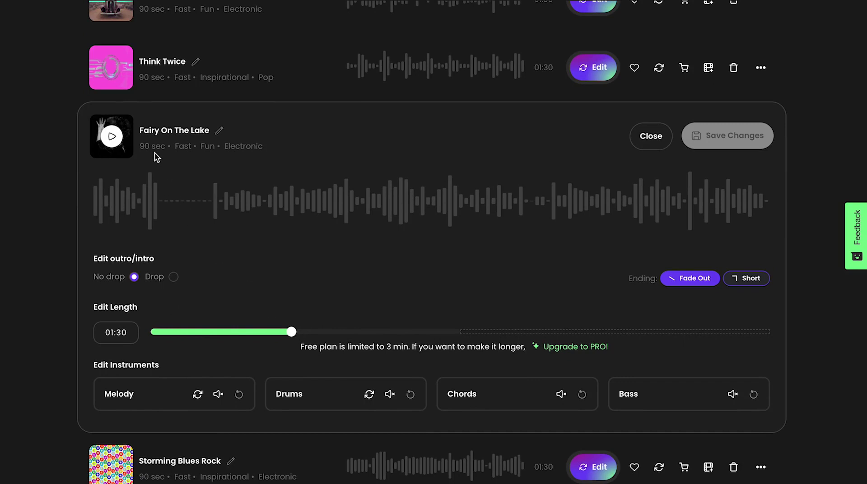
left_click_drag(292, 333, 465, 342)
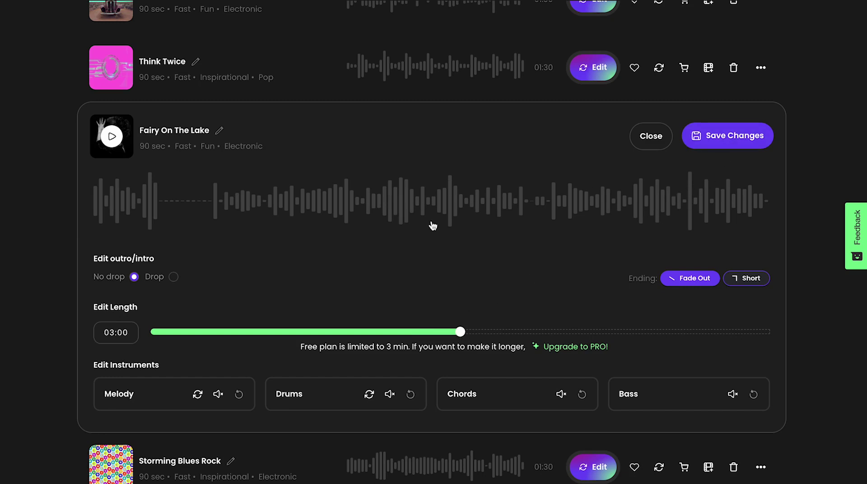
- Enable a drop for Fairy On The Lake and move it later, to about 01:06.9
left_click(173, 277)
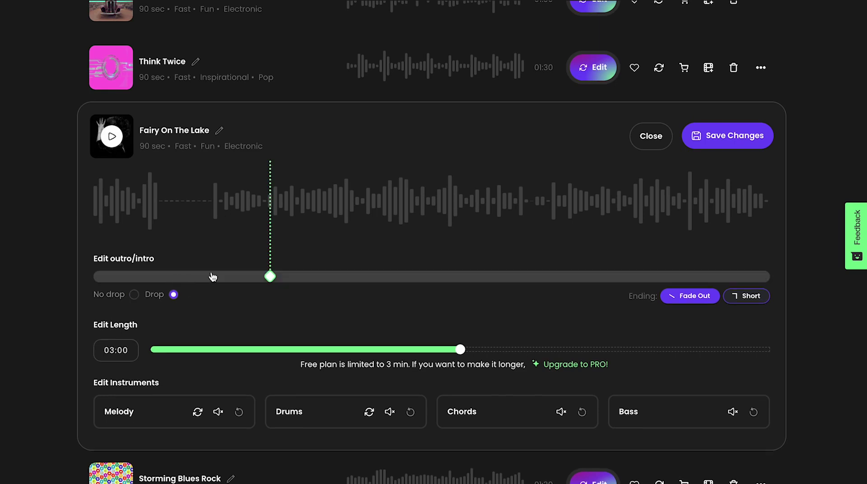
mouse_move(273, 279)
left_mouse_down()
mouse_move(194, 279)
mouse_move(380, 267)
mouse_move(354, 266)
left_mouse_up()
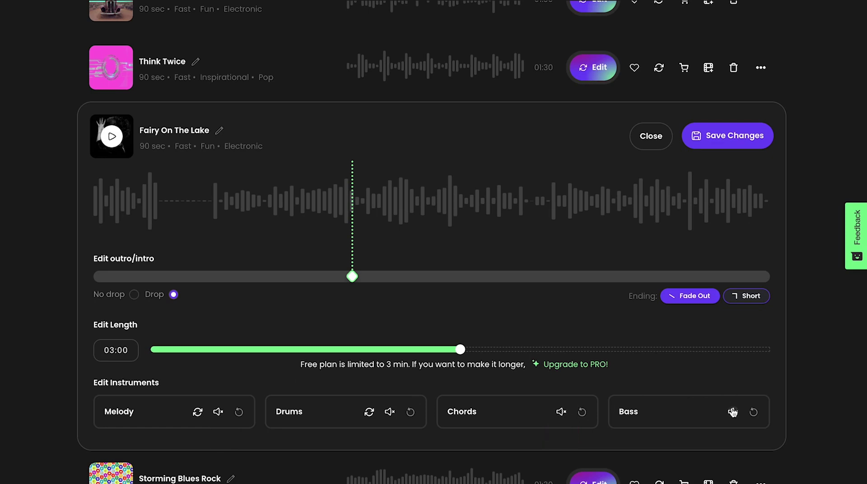
- Close the edit panel and load the 01:56 .mov video for syncing
left_click(651, 148)
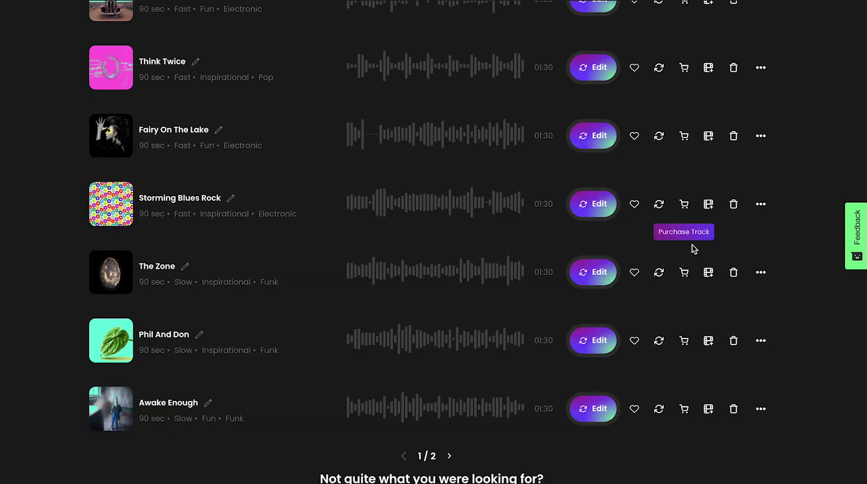
left_click(708, 136)
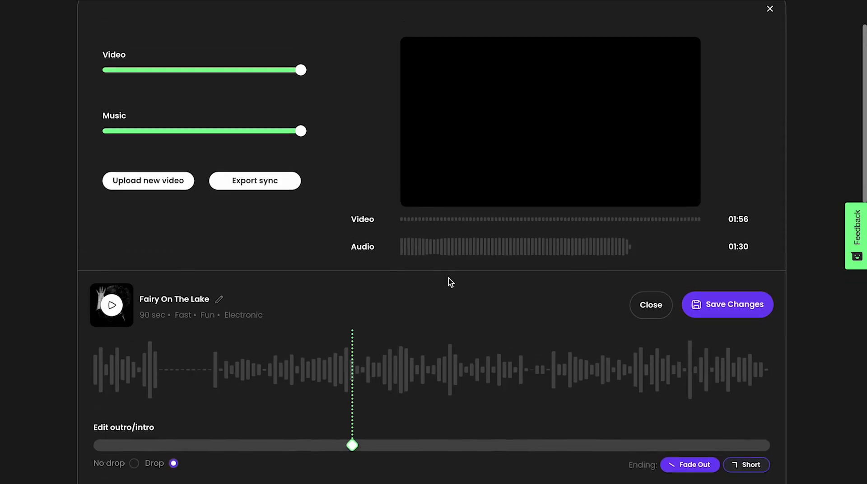
scroll(449, 283, "up", 2)
- Preview the video with the track, then turn the video volume down to zero
mouse_move(467, 228)
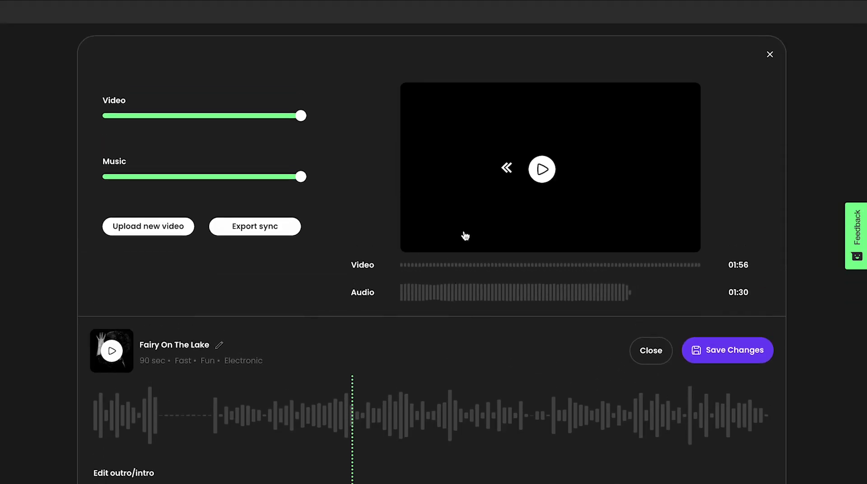
left_click(542, 171)
left_click(544, 171)
left_click(507, 169)
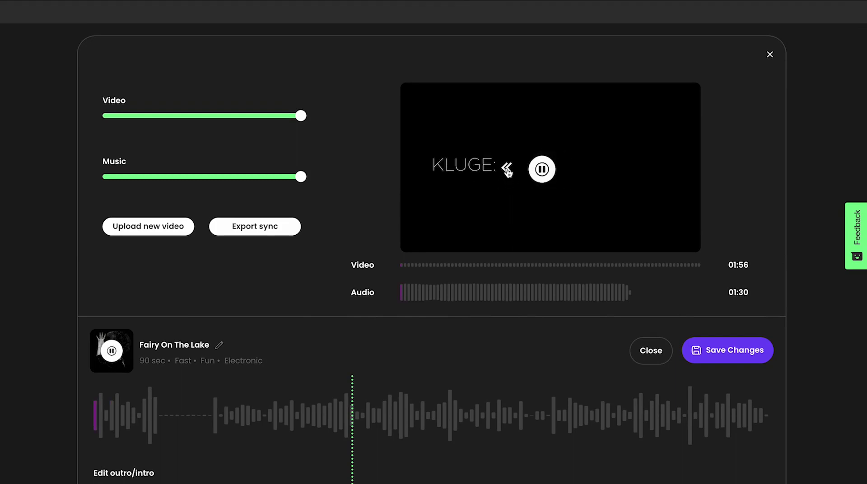
left_click(542, 169)
left_click_drag(293, 121, 100, 121)
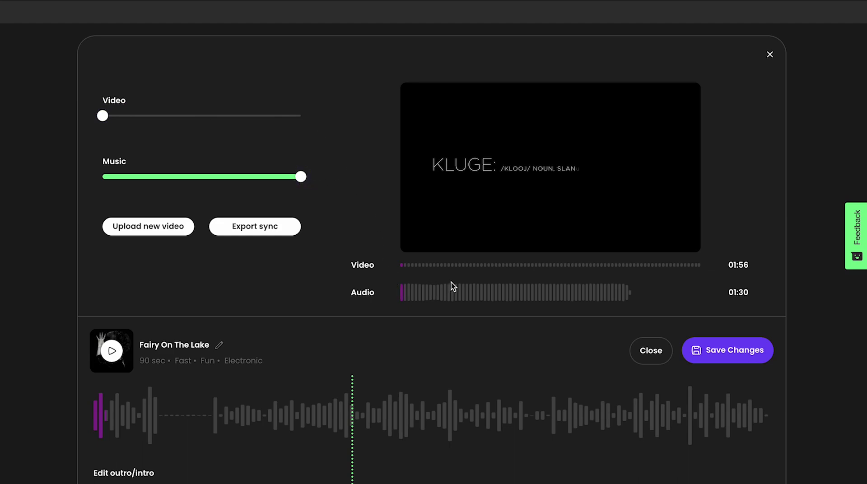
- Shorten Fairy On The Lake to 02:00 and move its drop to around 00:09
scroll(451, 283, "down", 3)
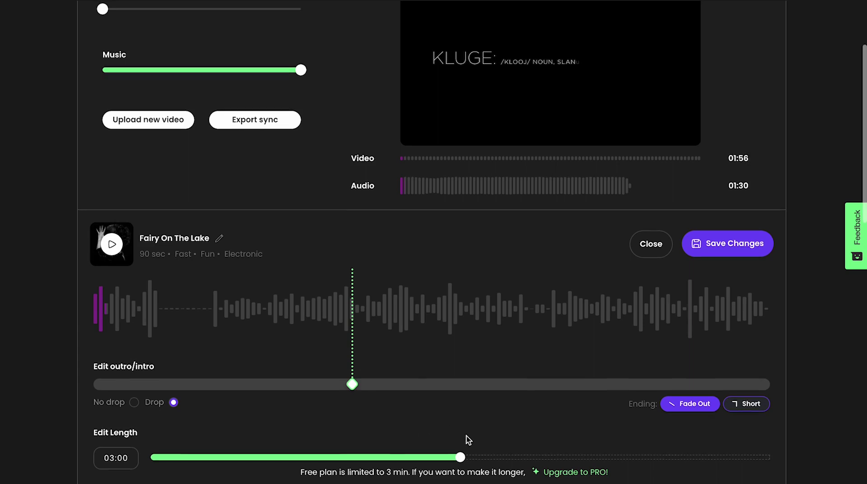
left_click_drag(460, 457, 348, 457)
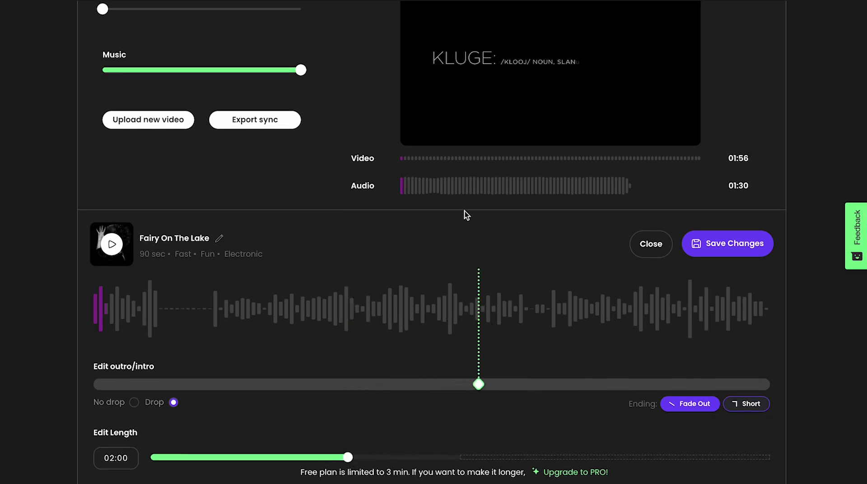
left_click_drag(480, 385, 150, 373)
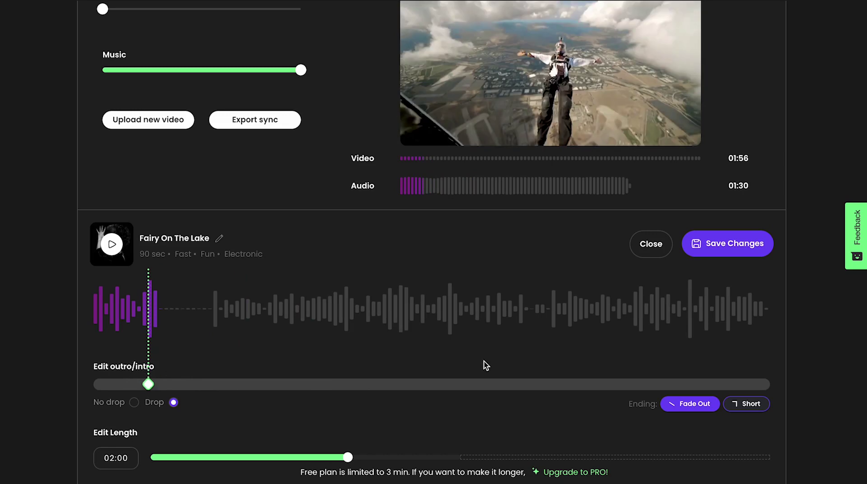
- Save the 02:00 length and drop change, then preview it against the skydiving video
left_click(692, 250)
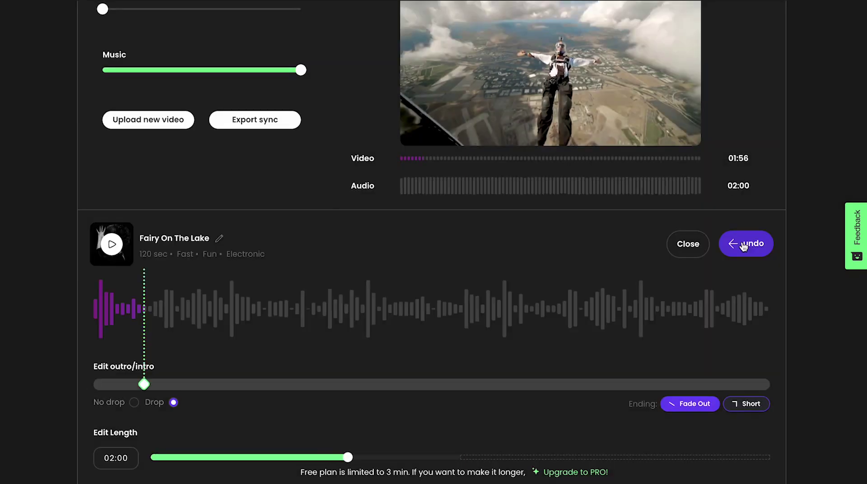
scroll(743, 246, "up", 2)
left_click(543, 156)
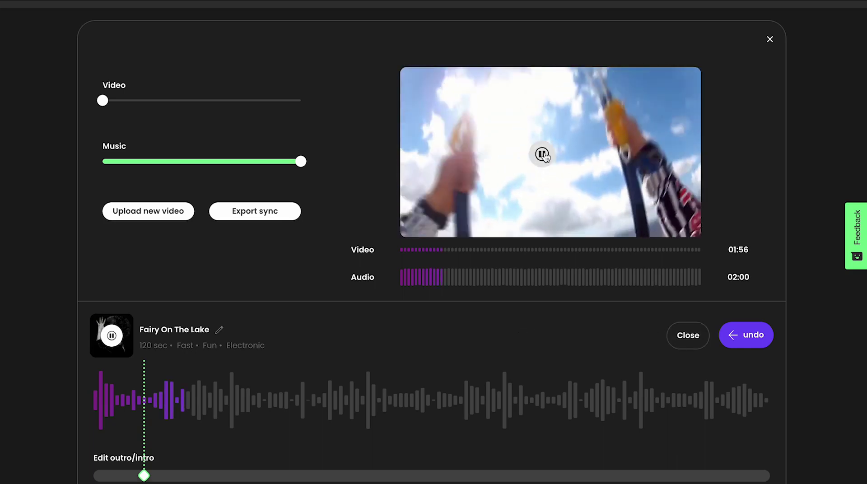
left_click(541, 154)
- Close the track edit panel and video sync editor, returning to the Fun Beats list
left_click(687, 338)
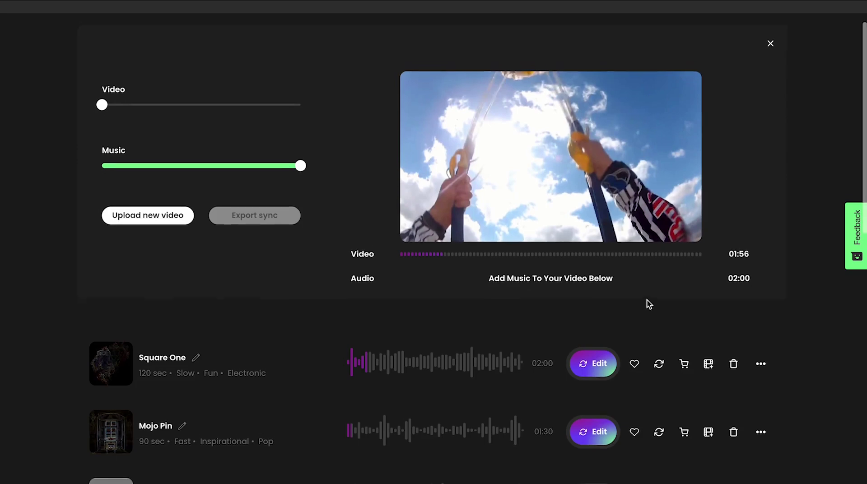
left_click(771, 49)
scroll(554, 149, "up", 4)
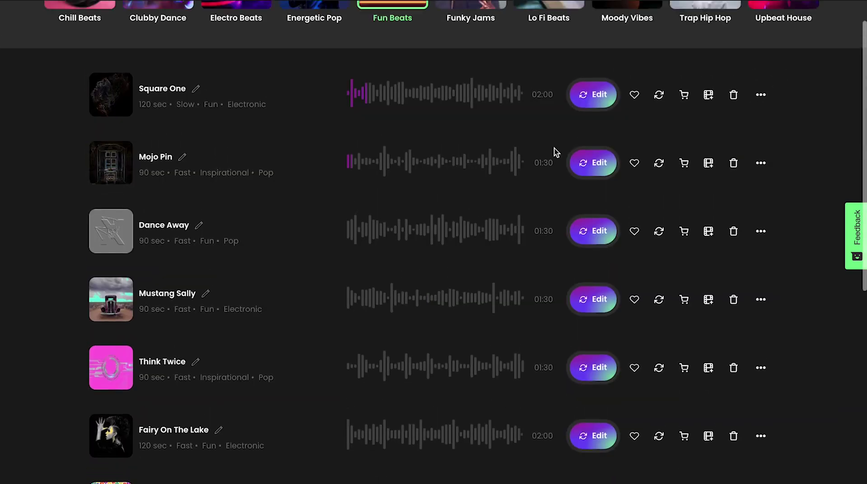